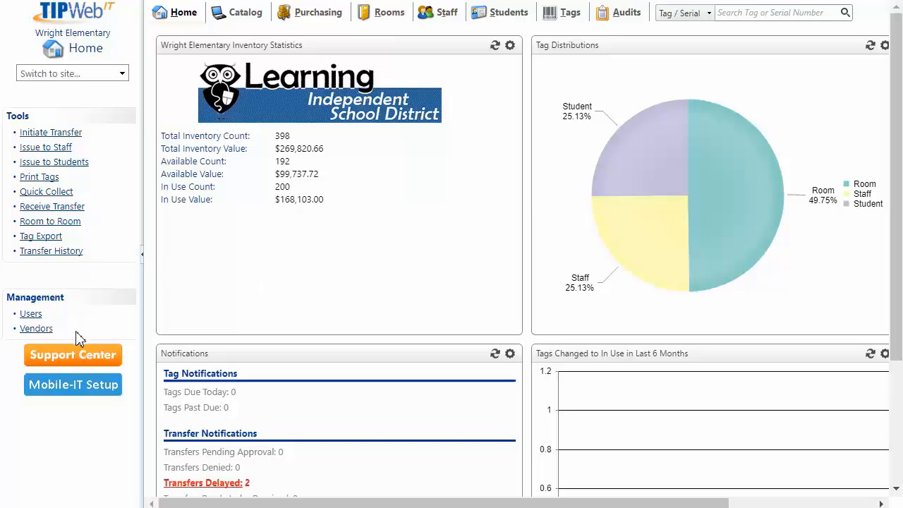
Step: View the vendor list and the blank form for adding a new vendor, without saving a record
left_click(39, 329)
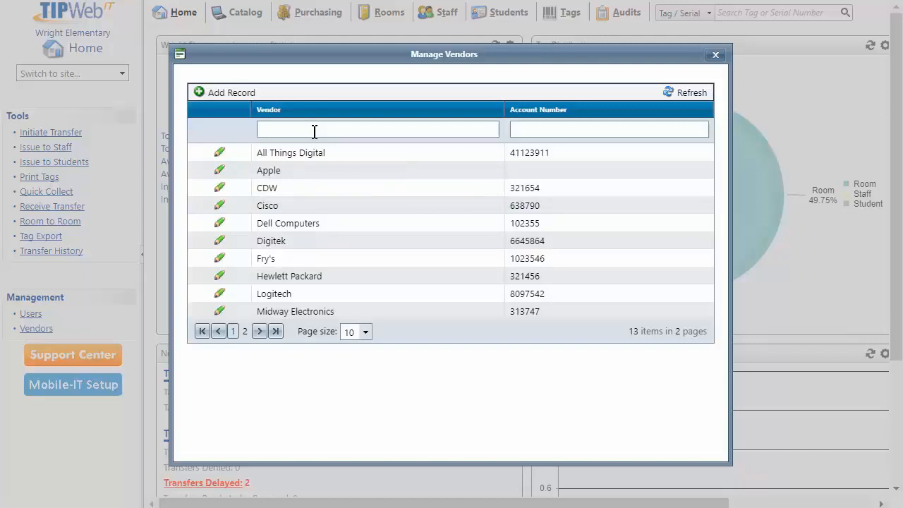
left_click(198, 92)
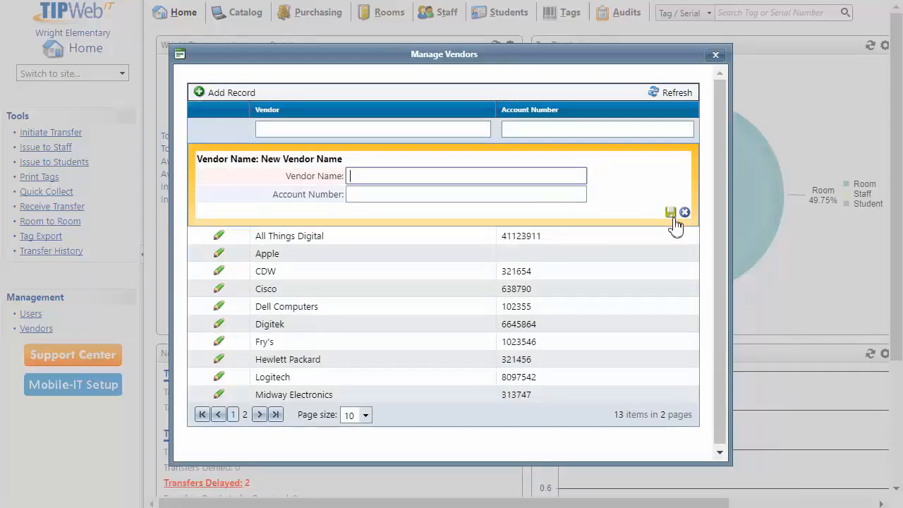
left_click(716, 55)
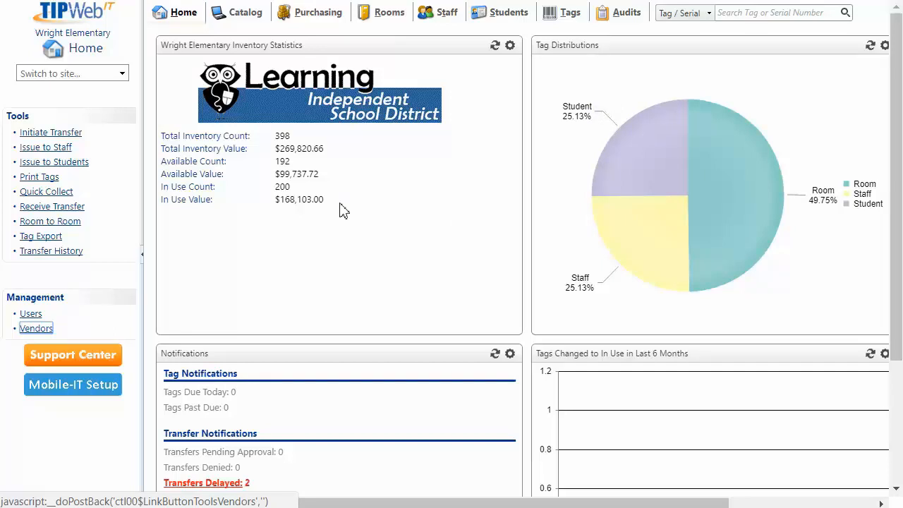
Step: Start a new purchase order, enter its purchase order number and choose Dell Computers as the vendor
left_click(319, 16)
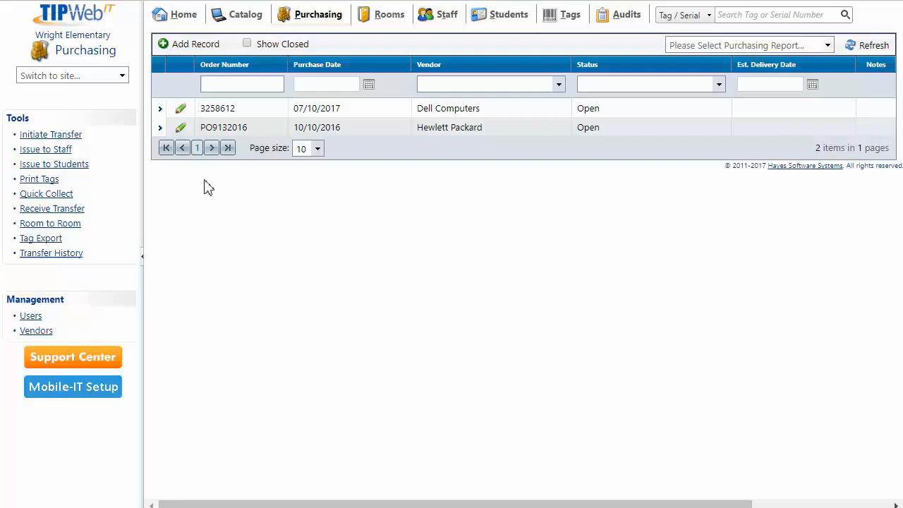
left_click(163, 45)
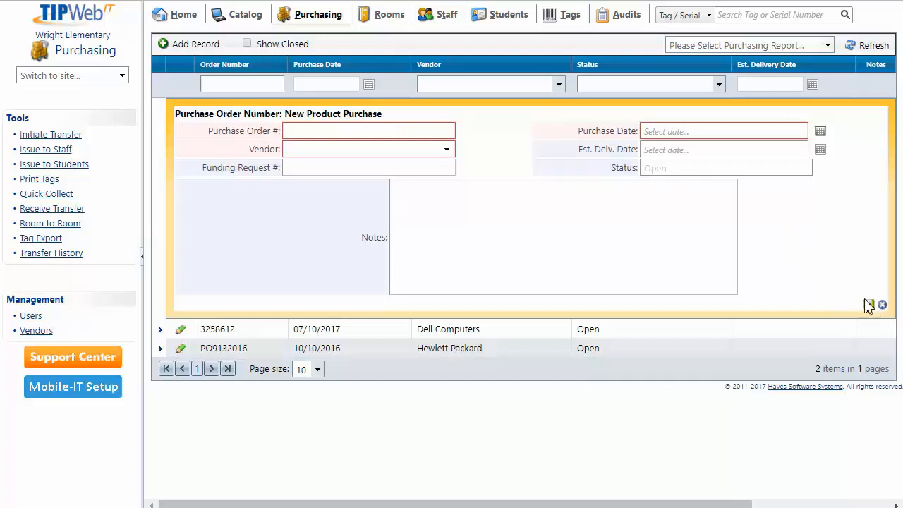
left_click(320, 133)
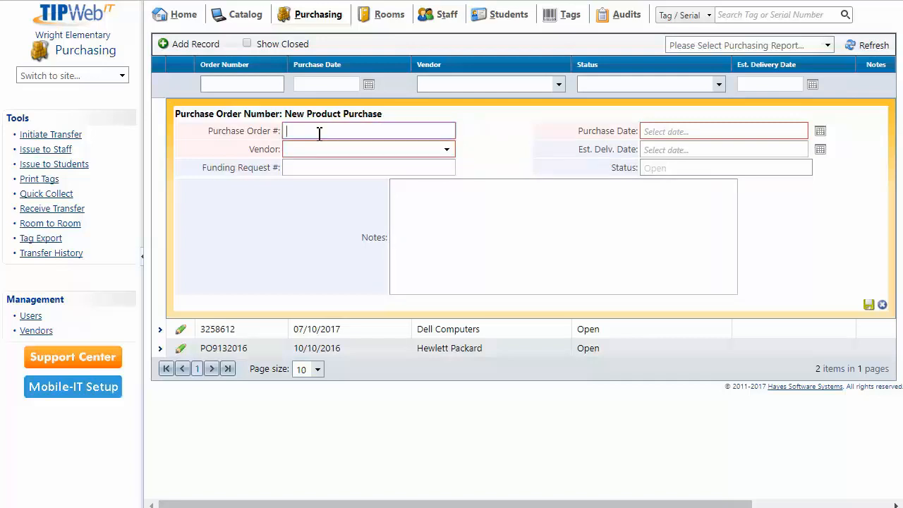
type("77")
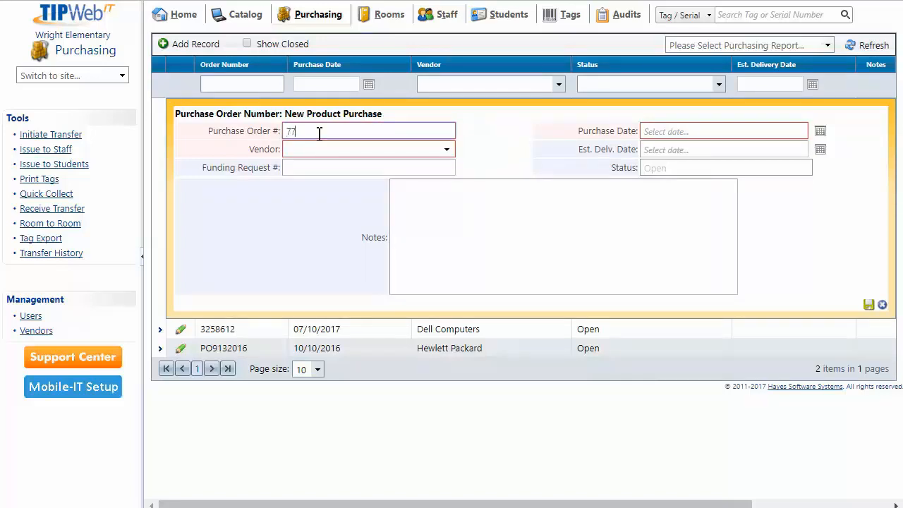
type("7777")
left_click(320, 150)
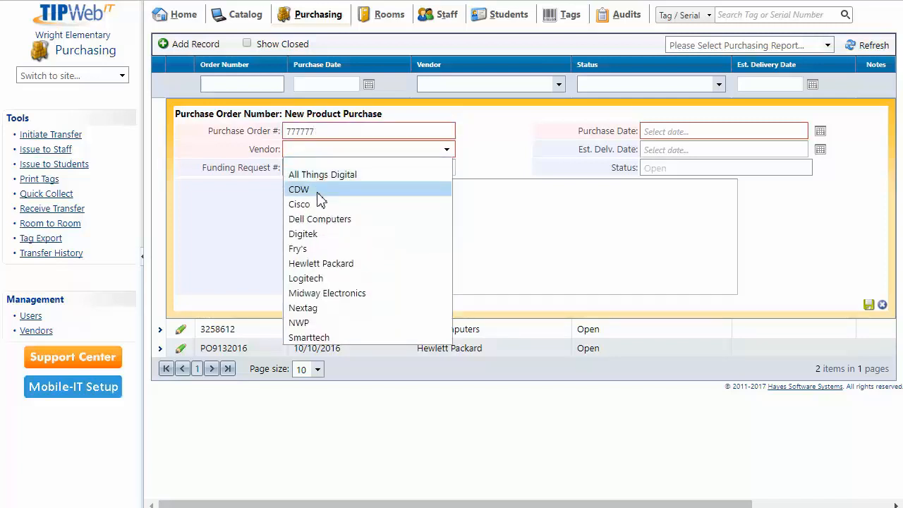
left_click(317, 220)
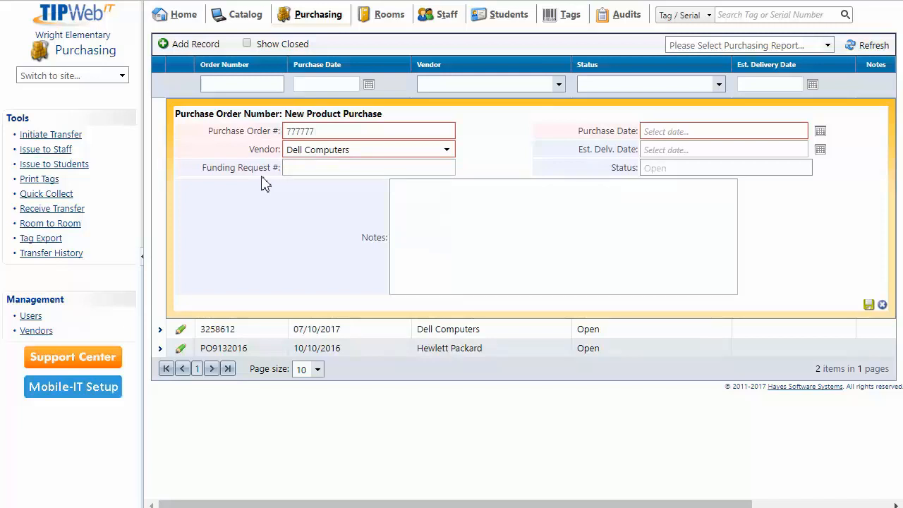
left_click(293, 169)
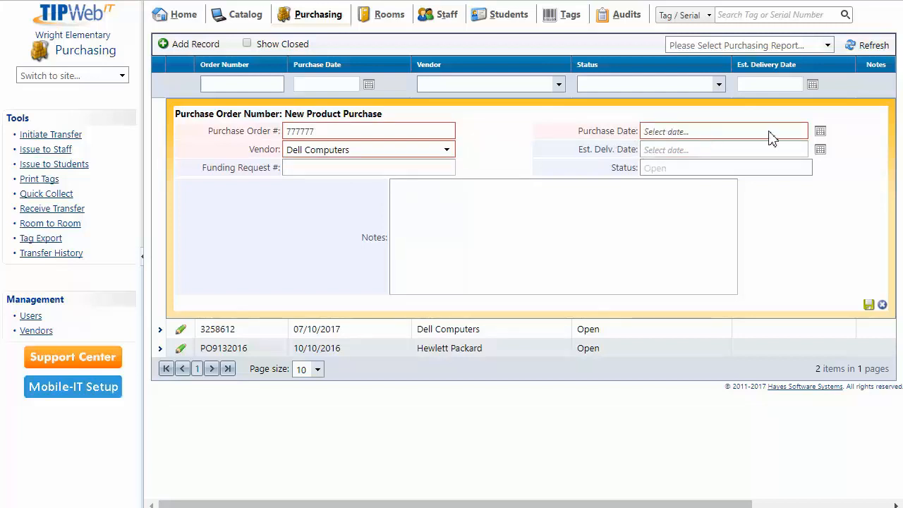
Step: Set the new order's purchase date to 7/10/2017 and its estimated delivery date to 7/24/2017
left_click(820, 132)
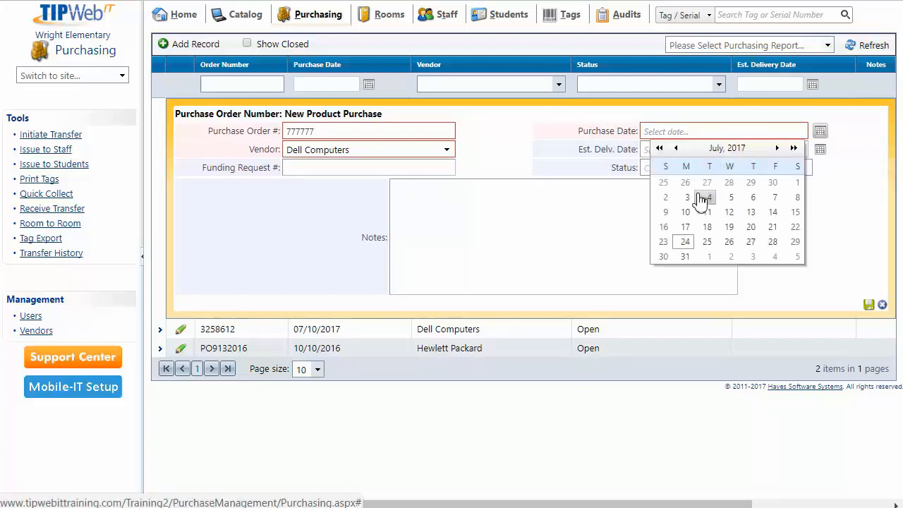
left_click(686, 212)
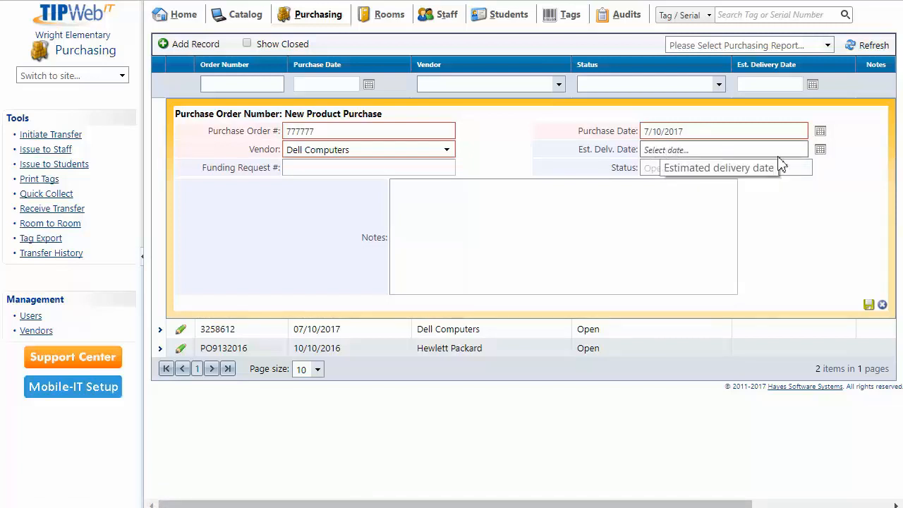
left_click(820, 151)
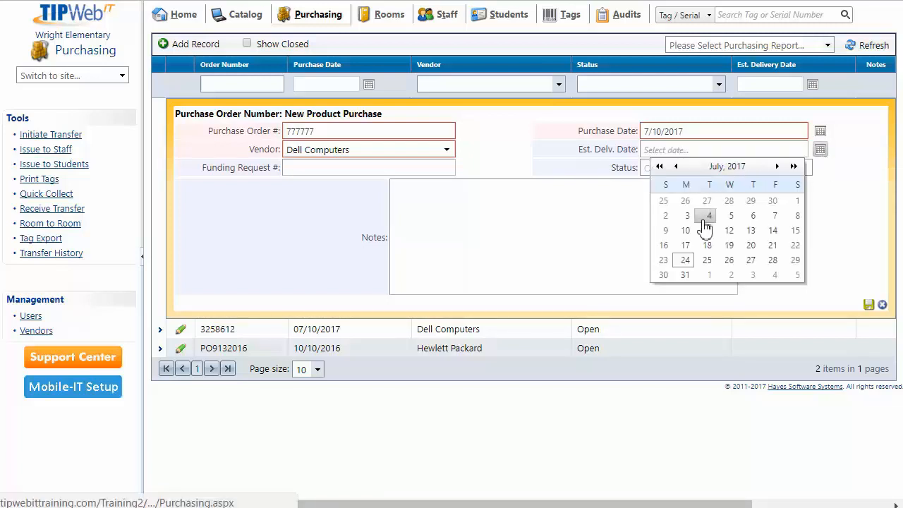
left_click(685, 260)
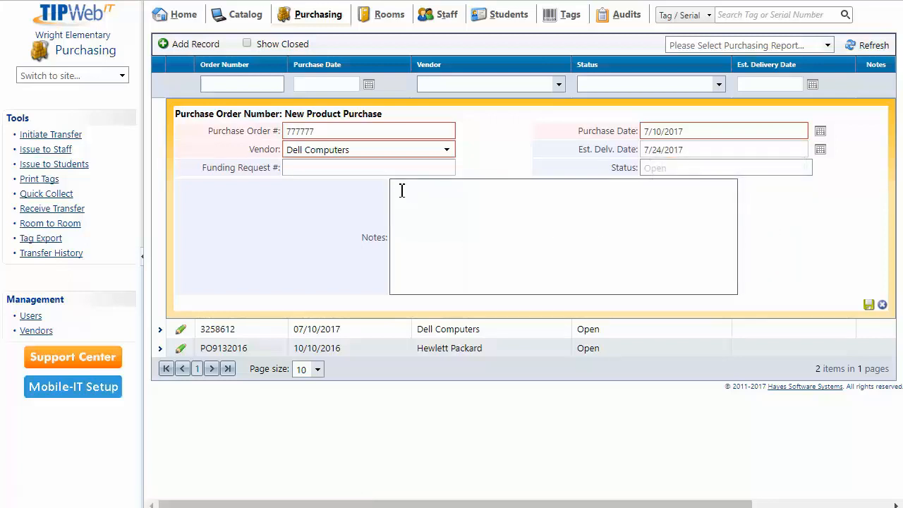
Step: Enter "Notes here." as the order's notes and save the new purchase order
left_click(400, 189)
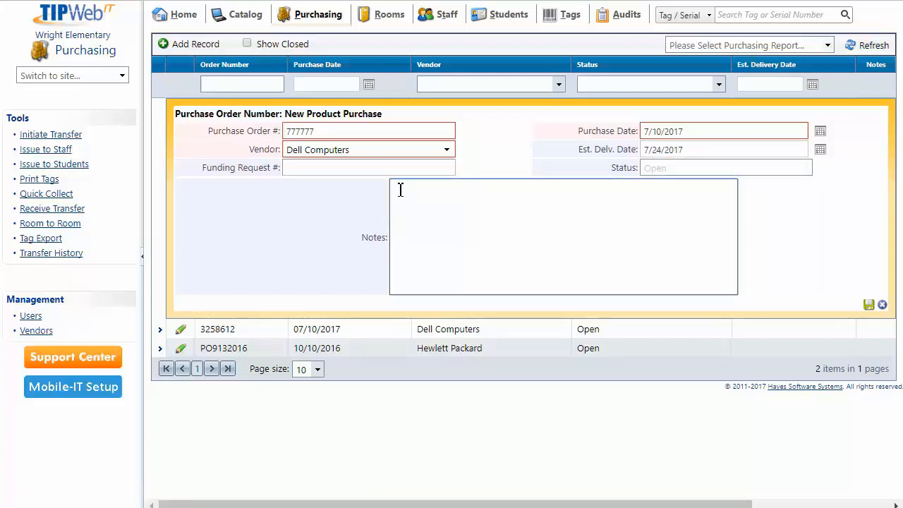
type("Notes here.")
left_click(868, 306)
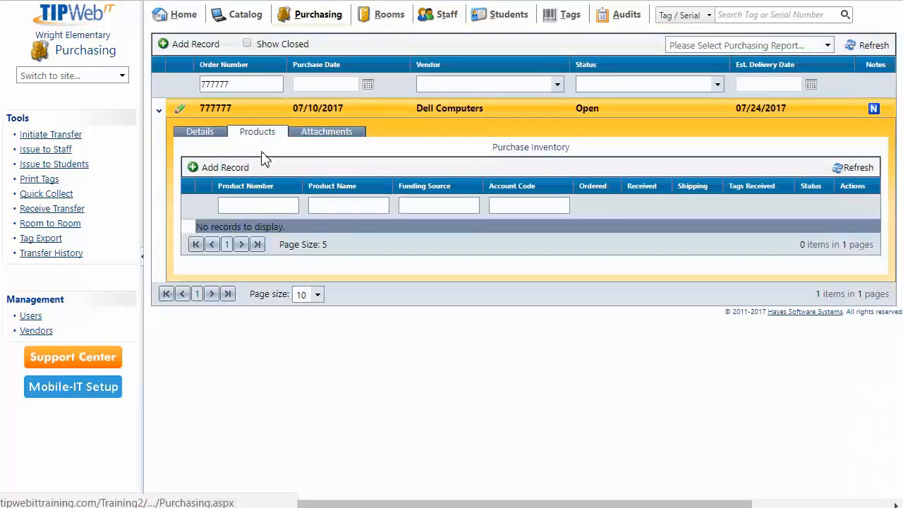
Step: Start a product record on the new order, search products by the name "Dell" and select Dell Chromebook 3120
left_click(193, 168)
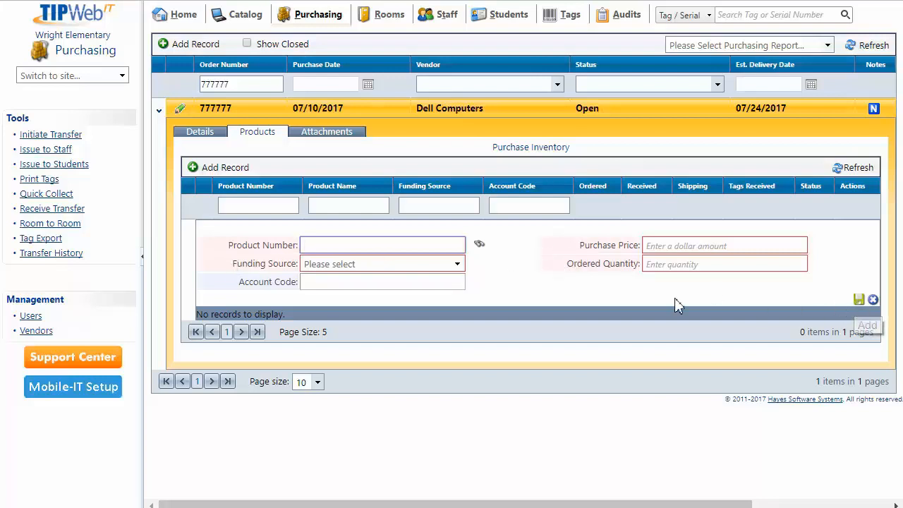
left_click(480, 245)
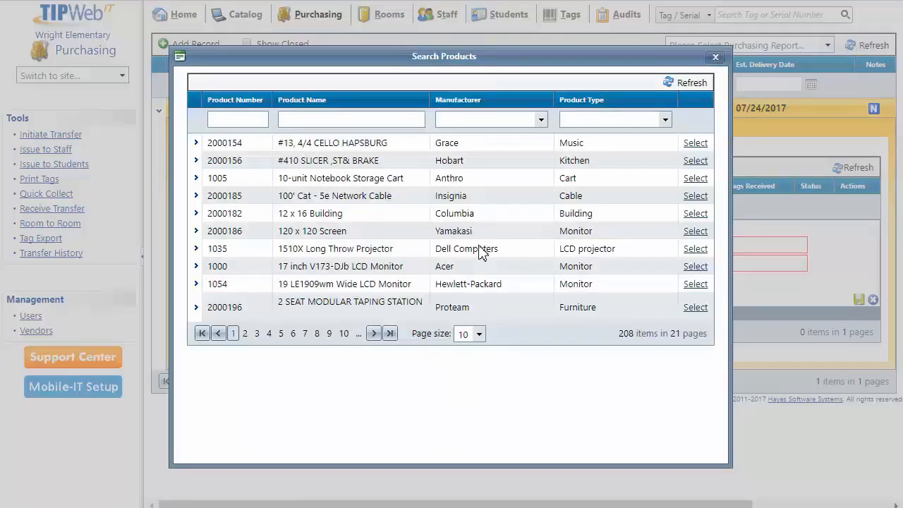
left_click(295, 121)
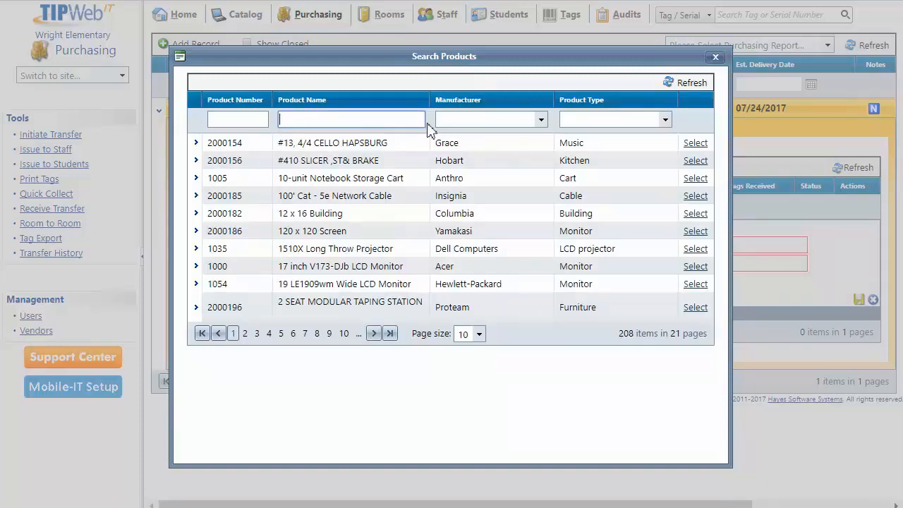
left_click(511, 120)
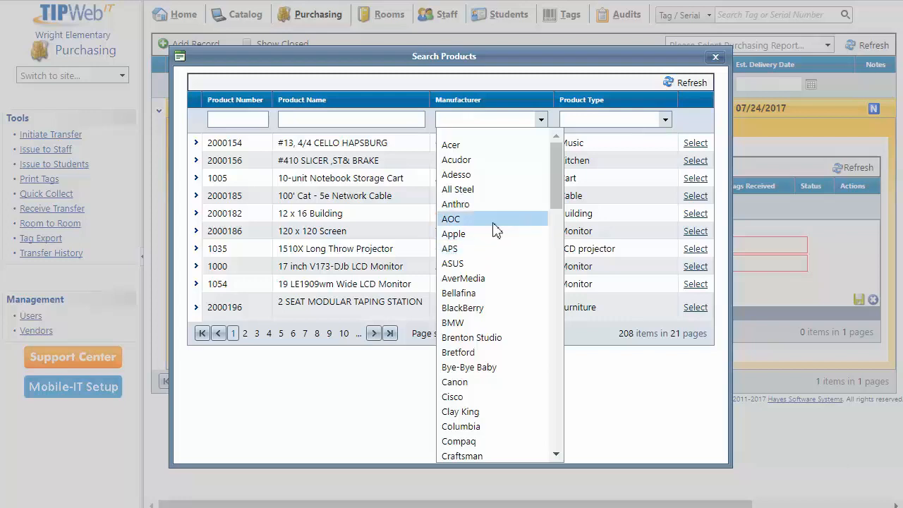
left_click(665, 121)
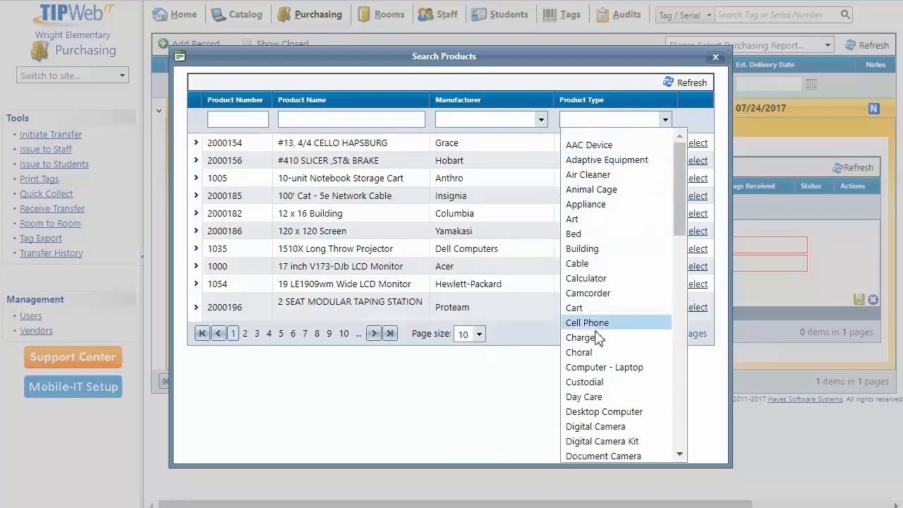
left_click(298, 122)
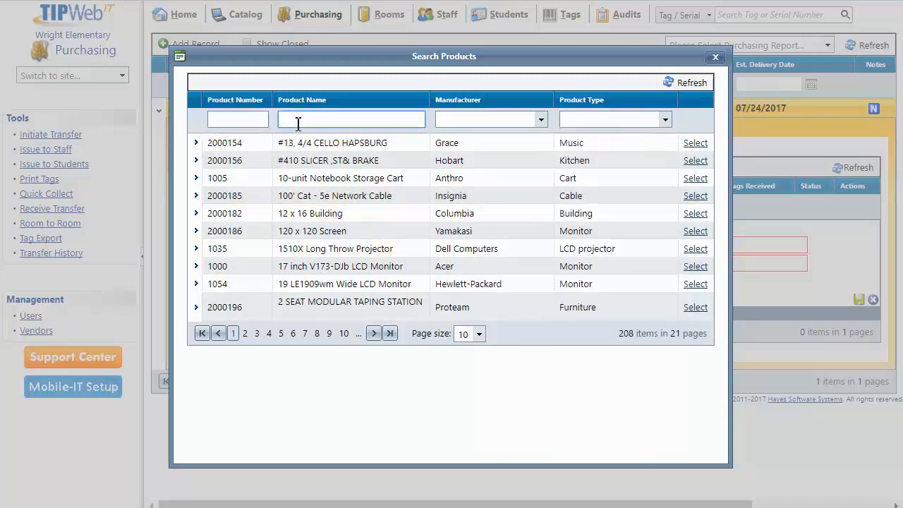
key("Return")
left_click(299, 160)
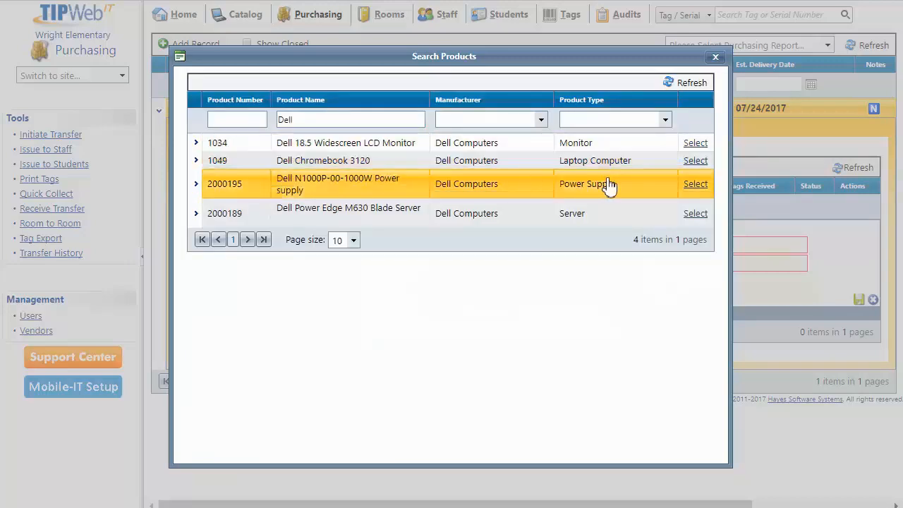
left_click(695, 161)
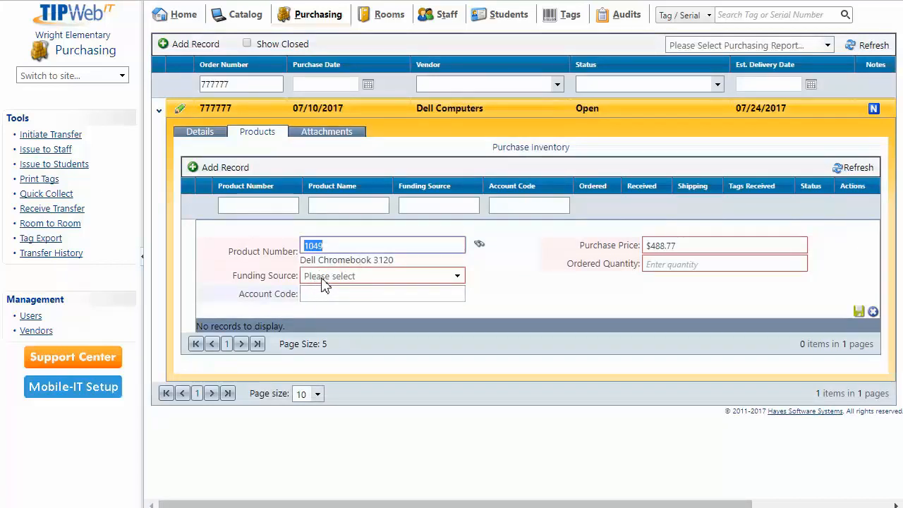
Step: Complete the Chromebook record with funding source General, a purchase price of $360.00 and an ordered quantity of 1, and save it
left_click(457, 277)
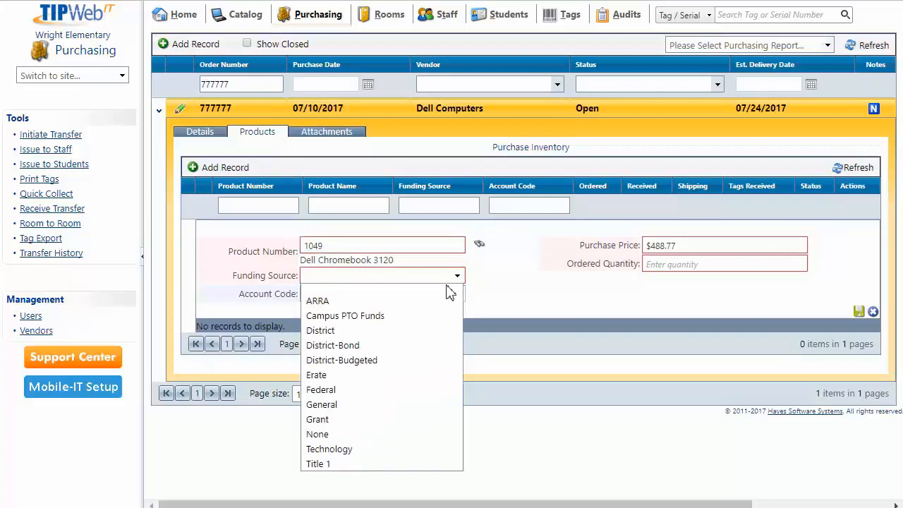
left_click(323, 408)
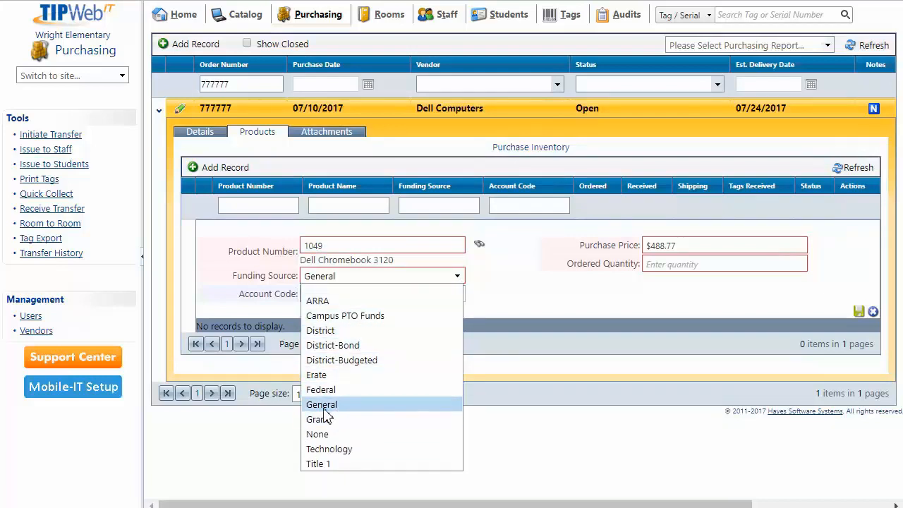
left_click(313, 296)
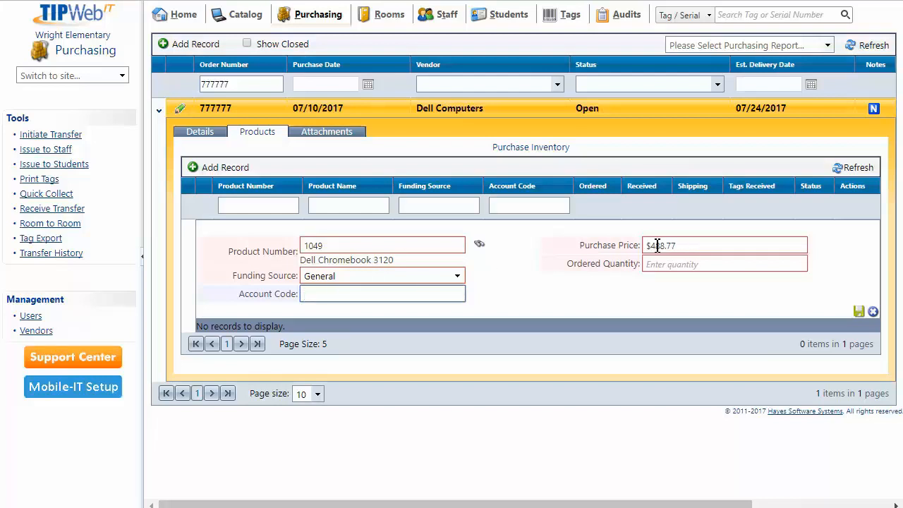
left_click(685, 245)
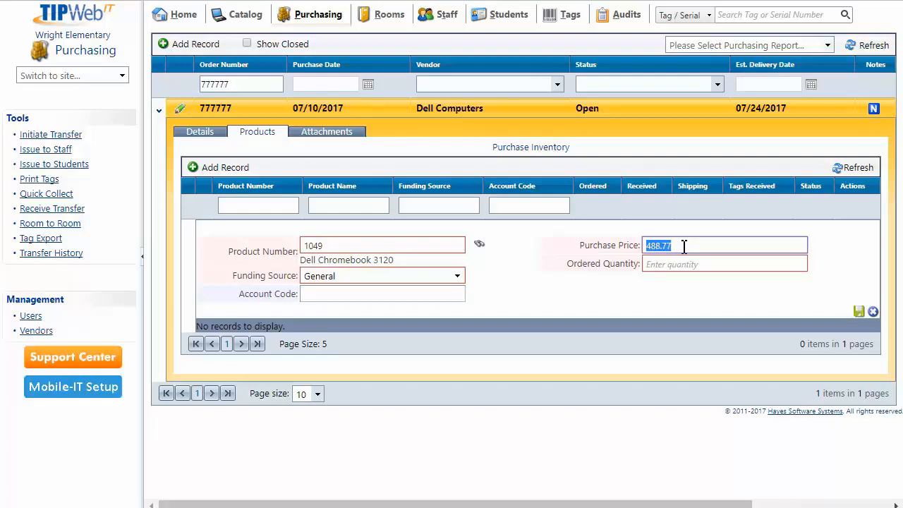
type("360")
left_click(667, 269)
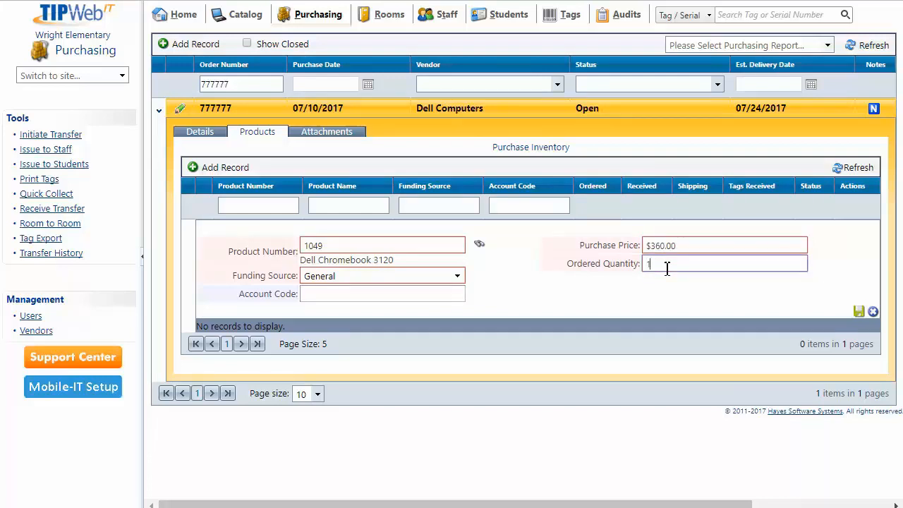
type("1")
left_click(858, 312)
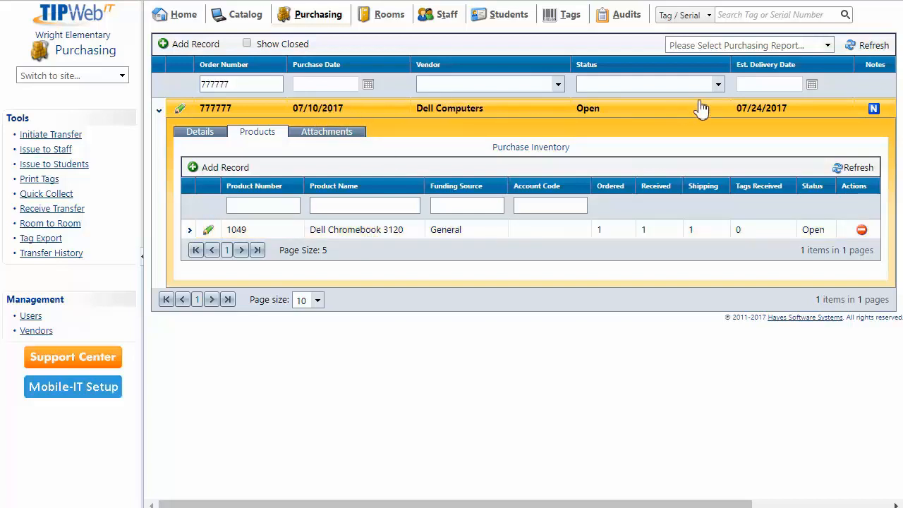
Step: Refresh the purchase order list and view the details of the Dell Computers order that has no estimated delivery date
left_click(851, 46)
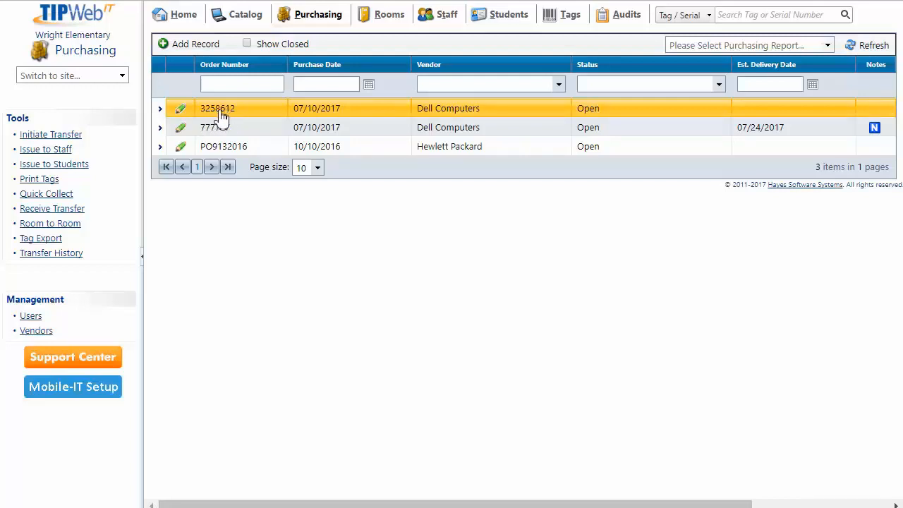
left_click(233, 116)
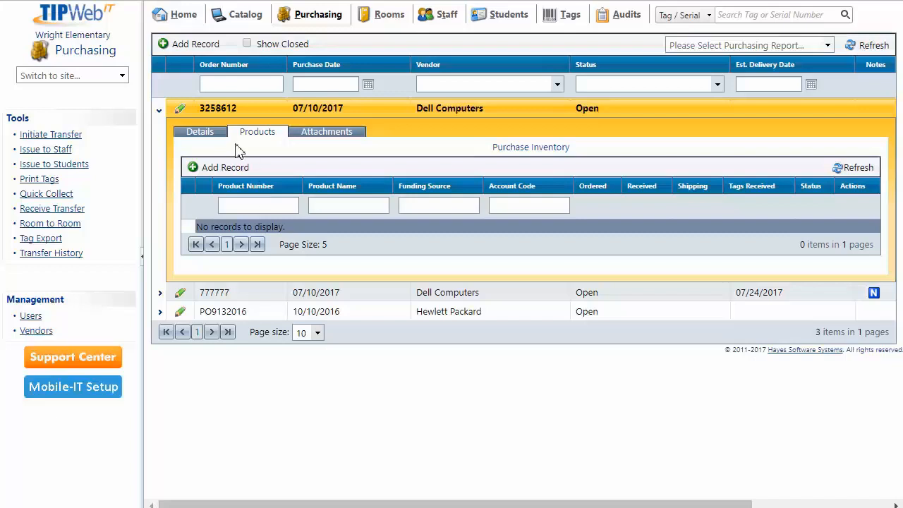
left_click(200, 132)
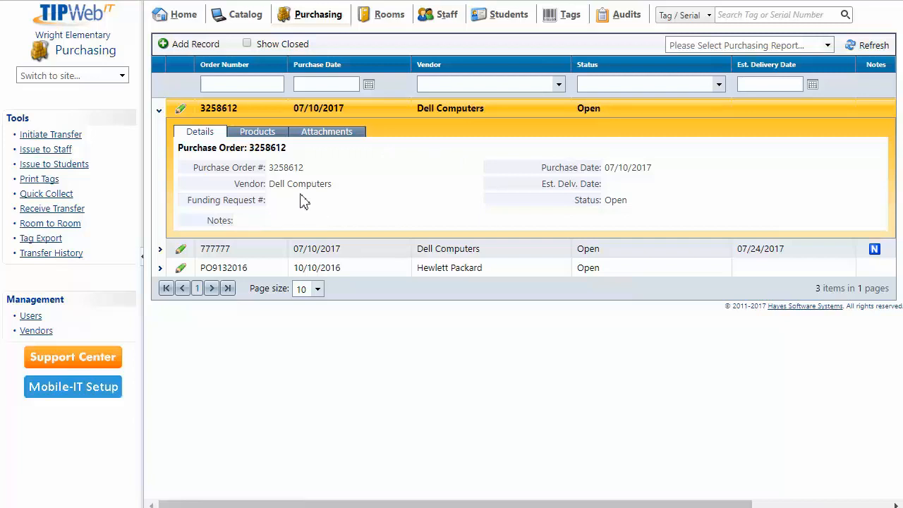
Step: Start a product record on the expanded Dell Computers order, search products by the name "Dell" and select Dell Chromebook 3120
left_click(258, 134)
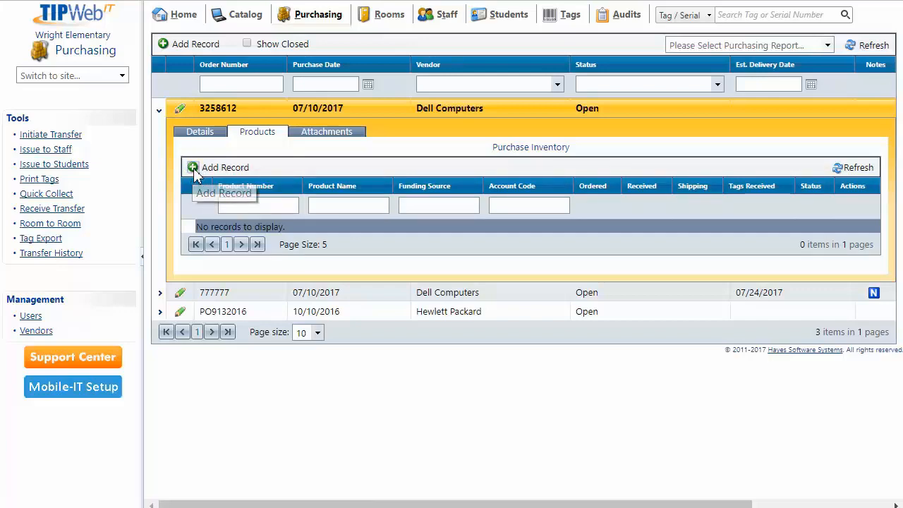
left_click(193, 168)
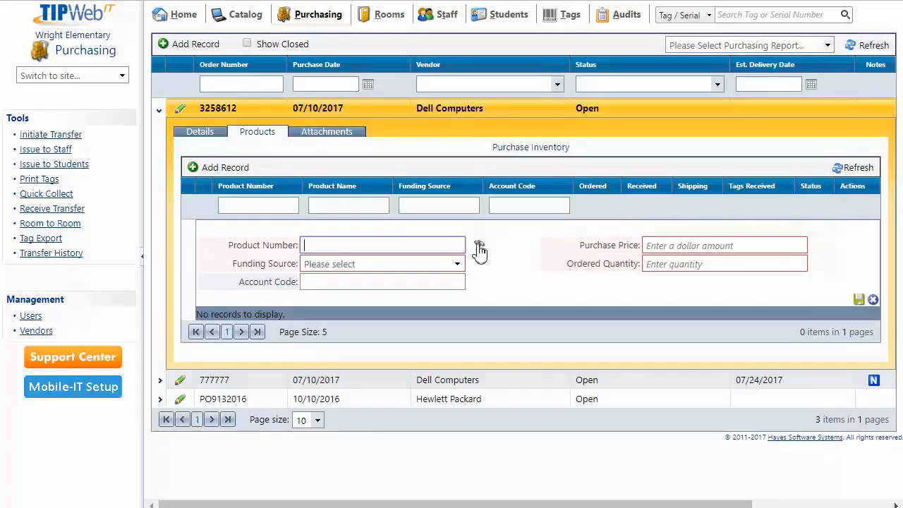
left_click(479, 244)
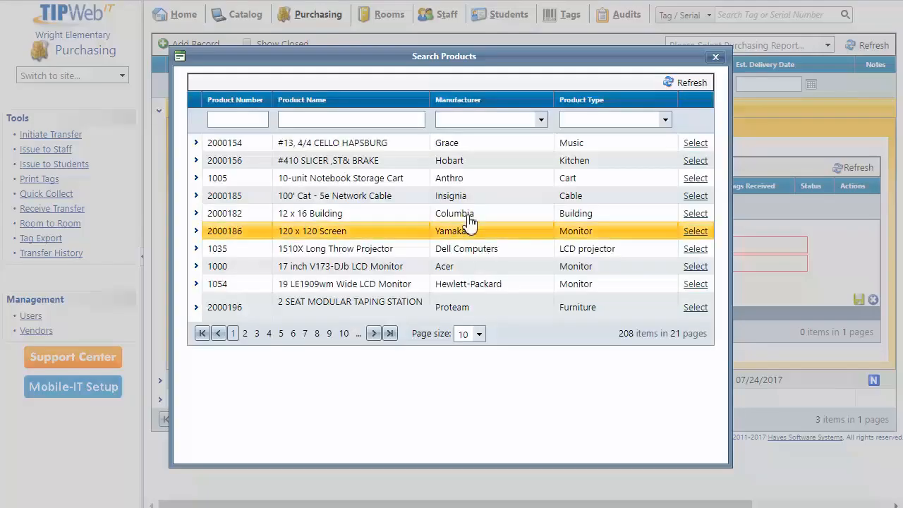
left_click(353, 121)
type("De")
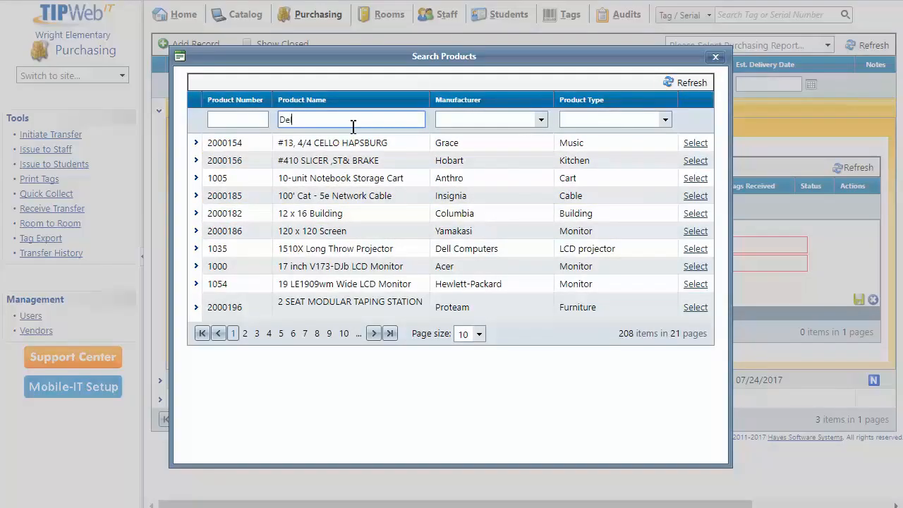
type("ll")
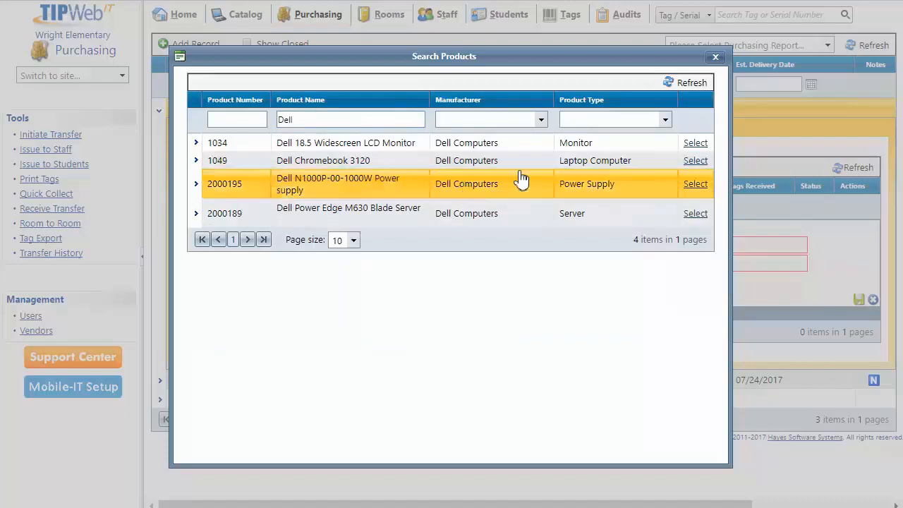
left_click(693, 161)
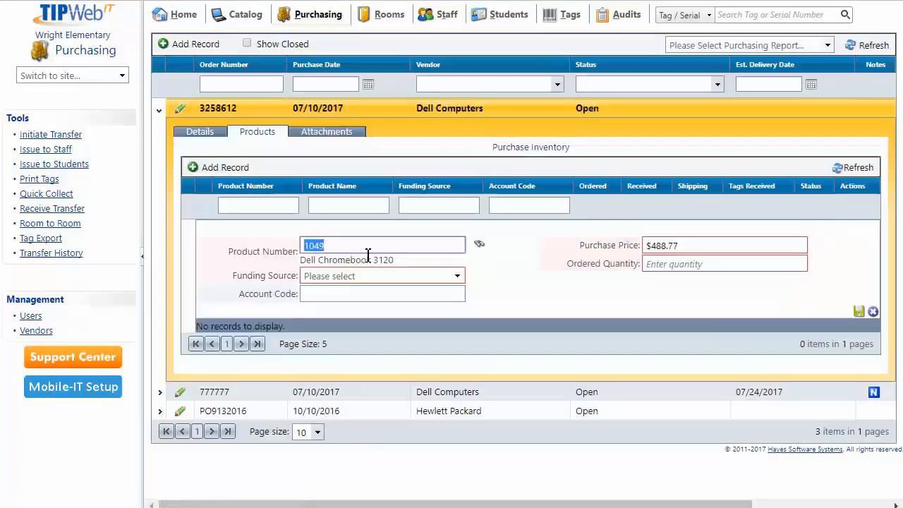
Step: Complete the Chromebook record with funding source Grant, an account code and an ordered quantity of 8, and save it
left_click(358, 282)
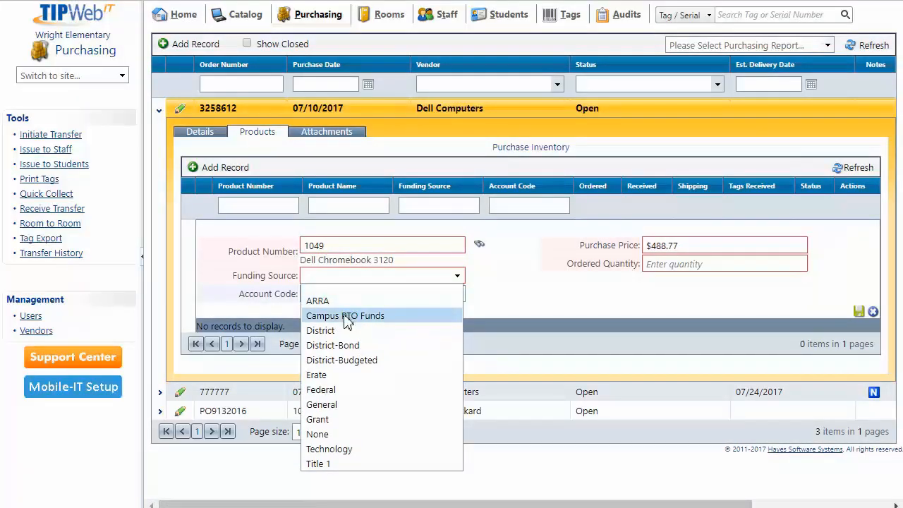
left_click(321, 418)
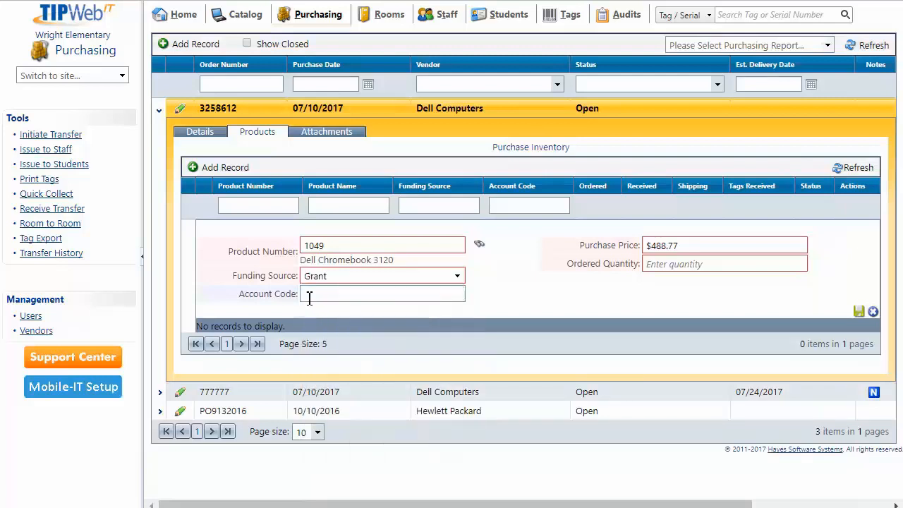
left_click(309, 297)
type("121212121212121")
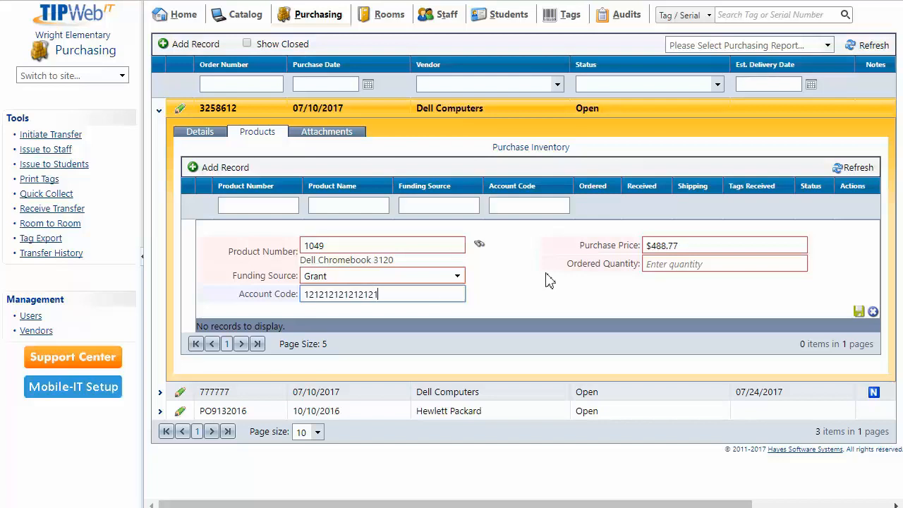
left_click(652, 264)
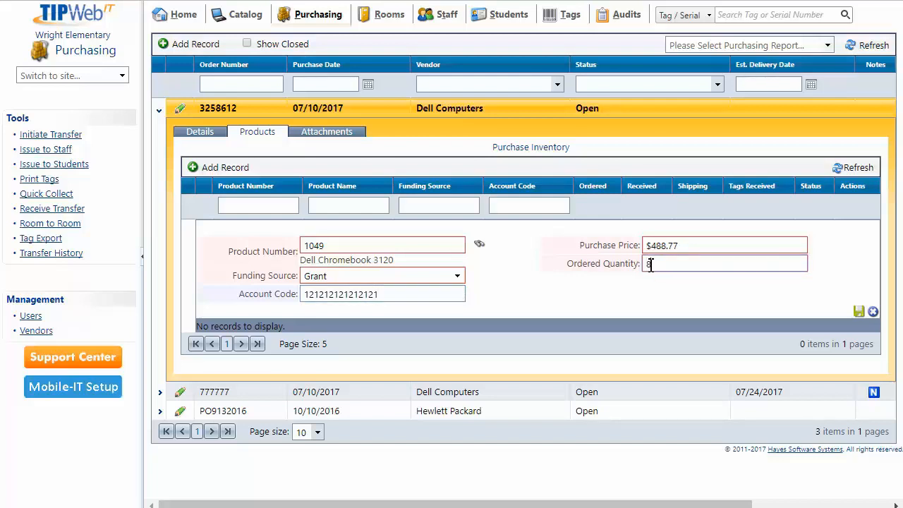
left_click(859, 312)
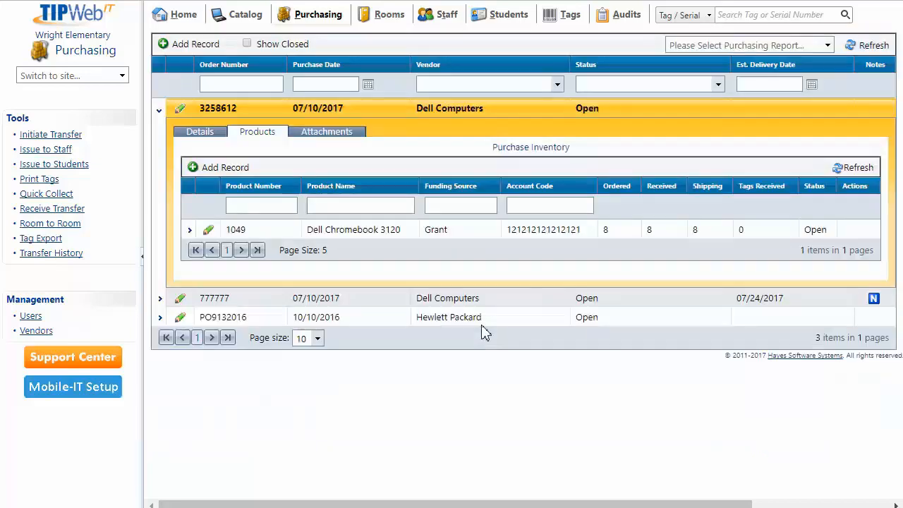